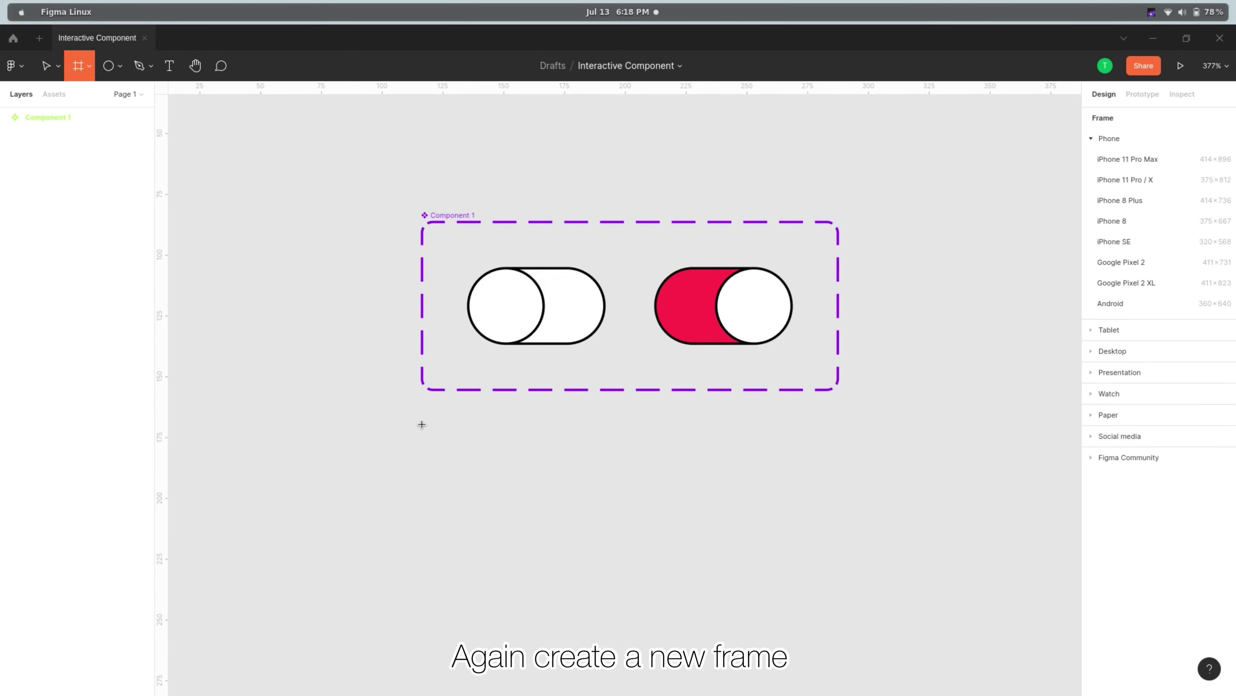
- Draw a 172×100 white frame (Frame 4) below the toggle component
drag(422, 424, 841, 645)
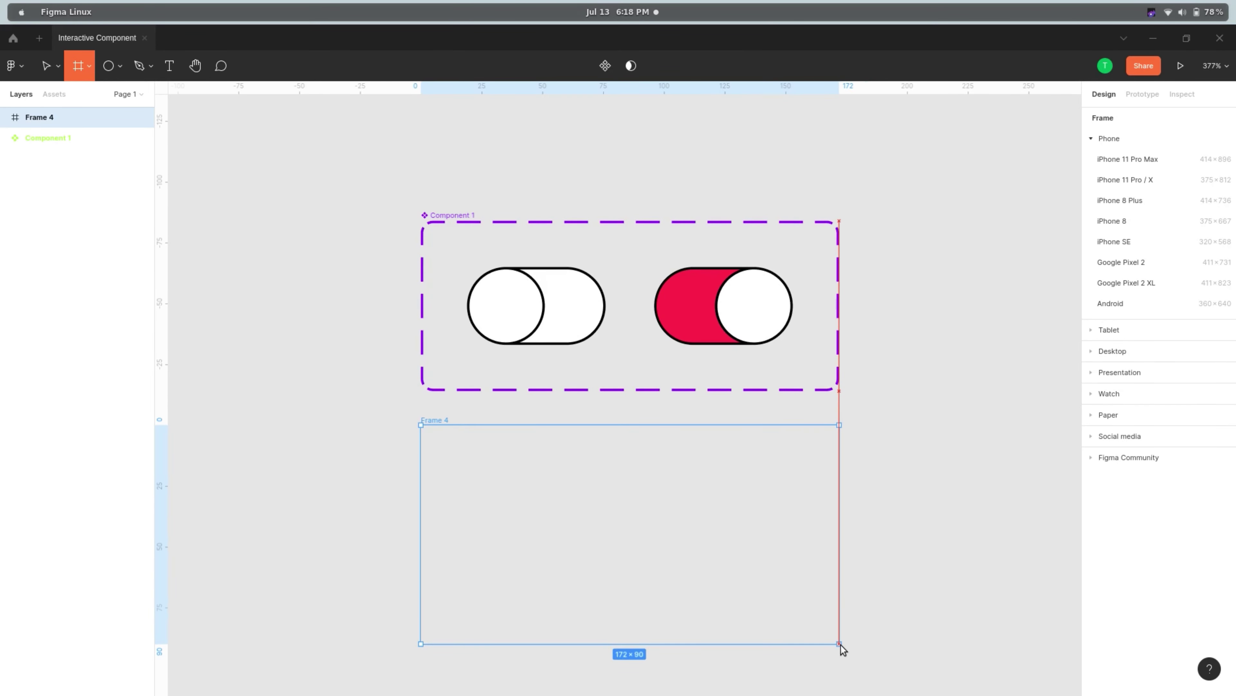
drag(840, 645, 841, 668)
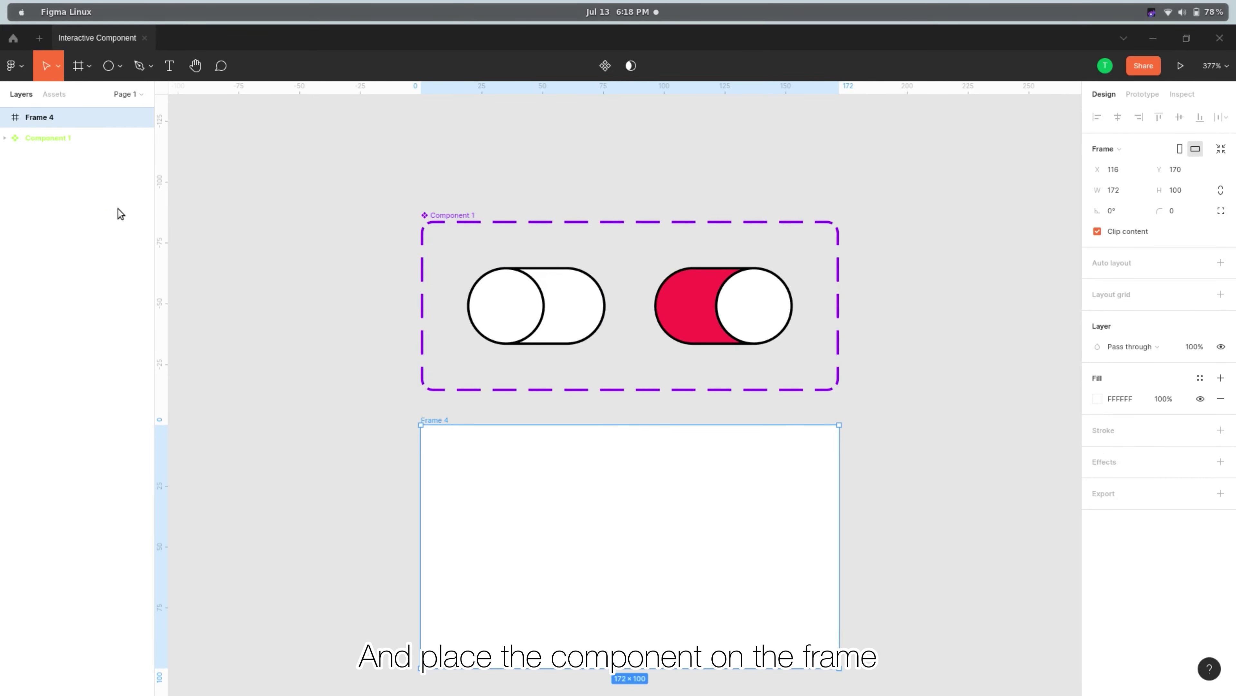
- Show the Assets panel's Local components, listing the Component 1 toggle
click(57, 95)
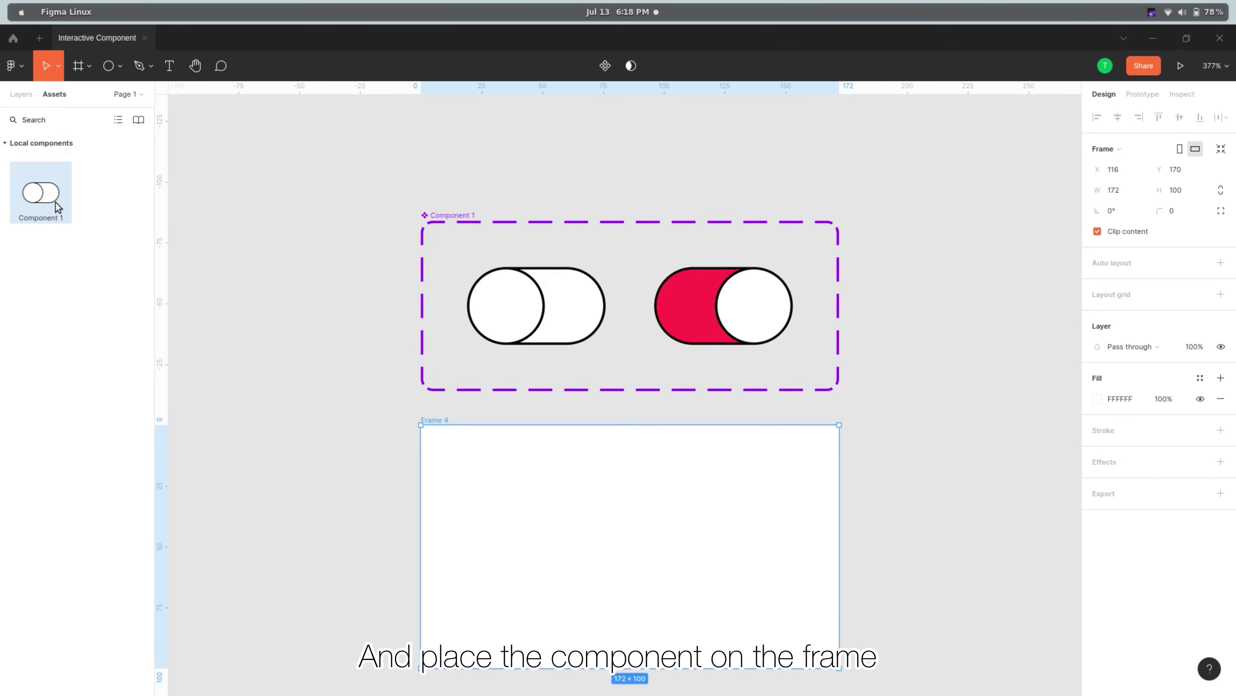